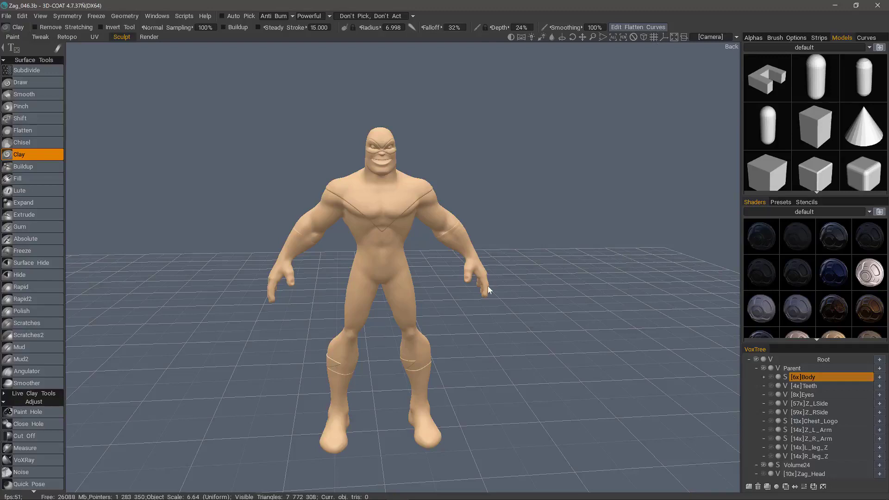
- Select the Volume24 layer and check which geometry it holds by hiding it and showing it again
click(798, 465)
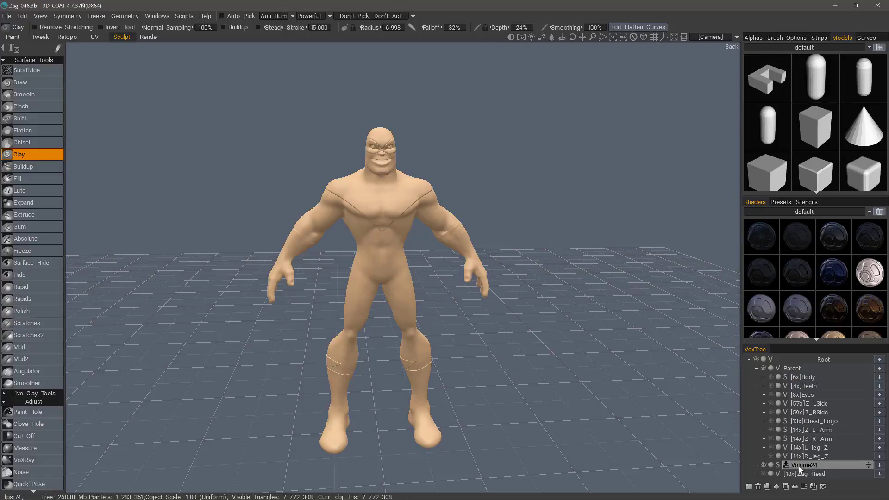
click(763, 465)
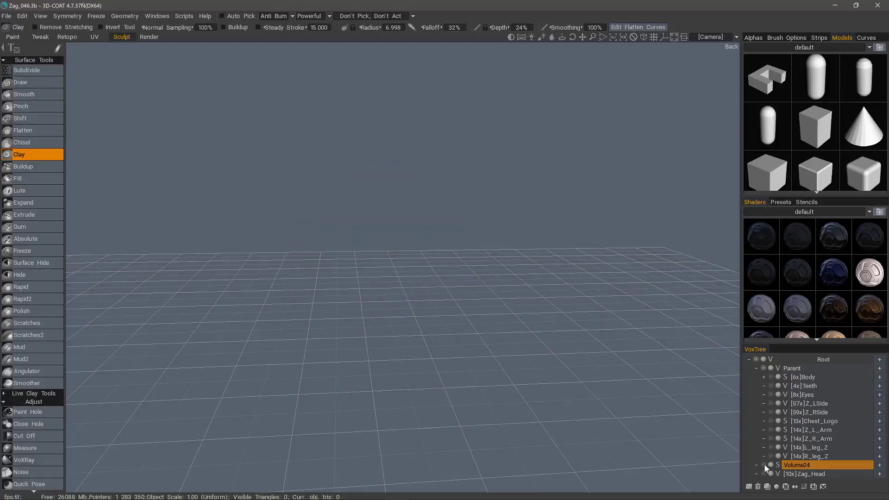
click(763, 464)
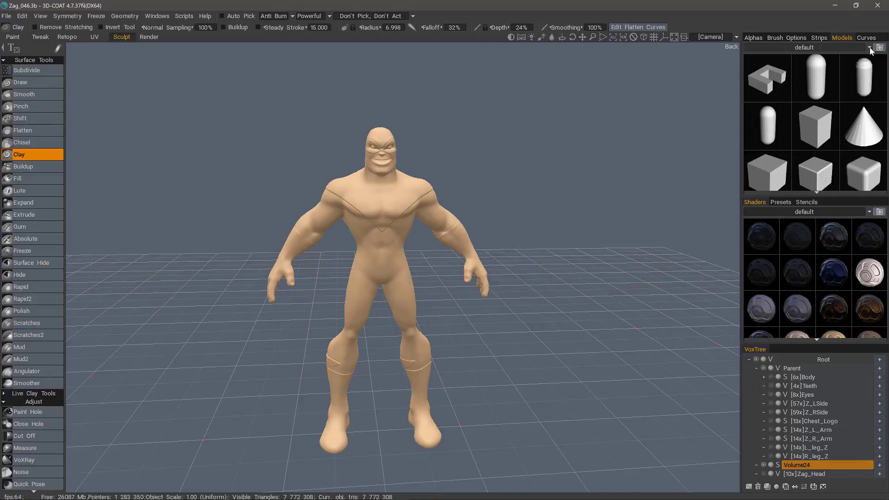
- Switch the Models library to the XM8 folder
mouse_move(848, 60)
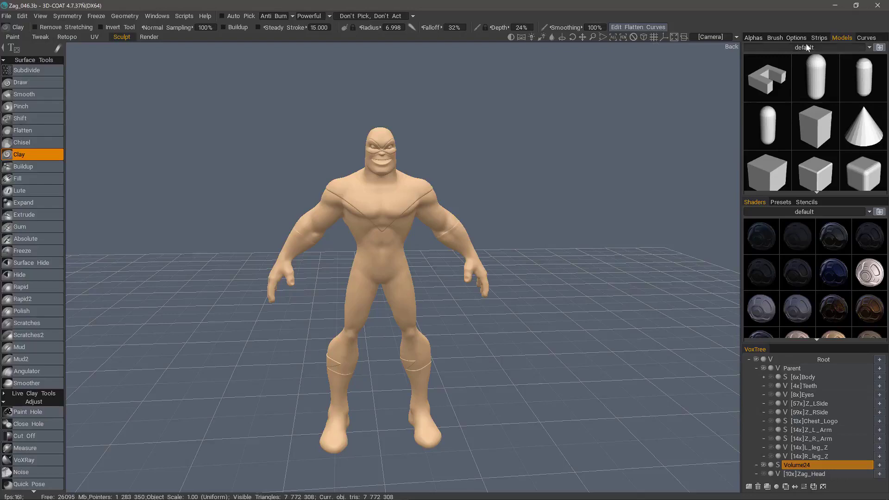
click(869, 48)
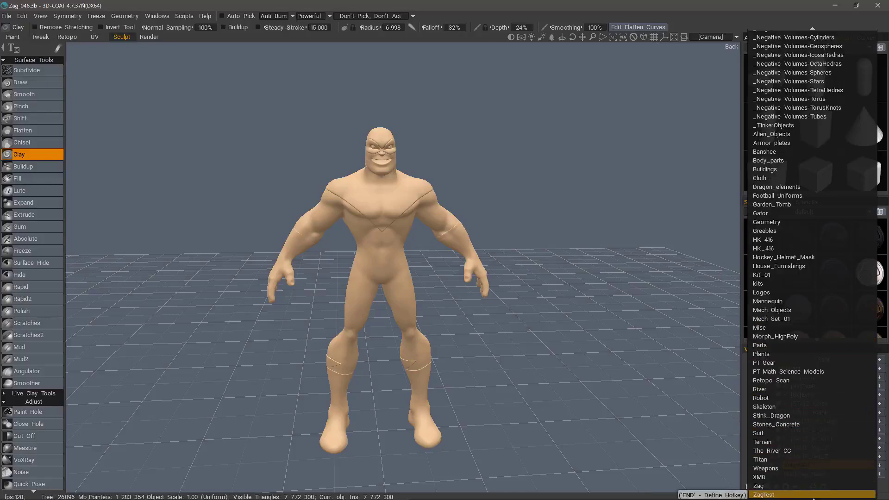
click(798, 489)
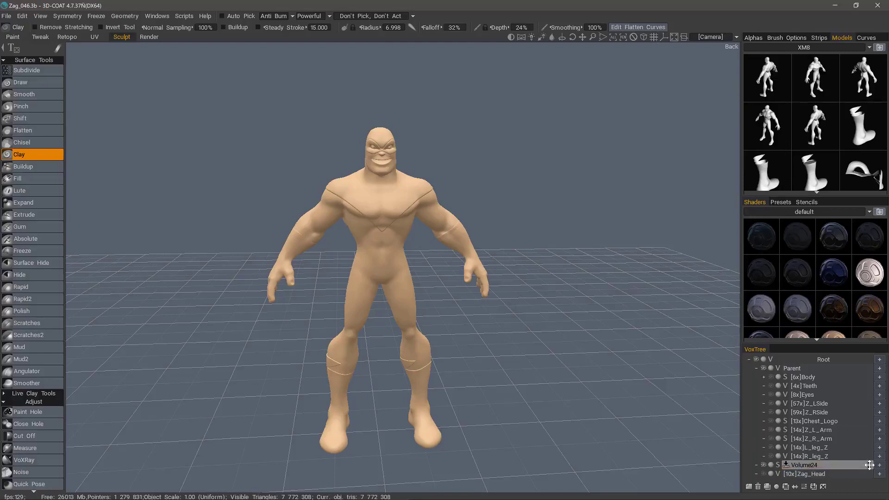
- Rename the Volume24 layer to ZagNew
mouse_move(776, 125)
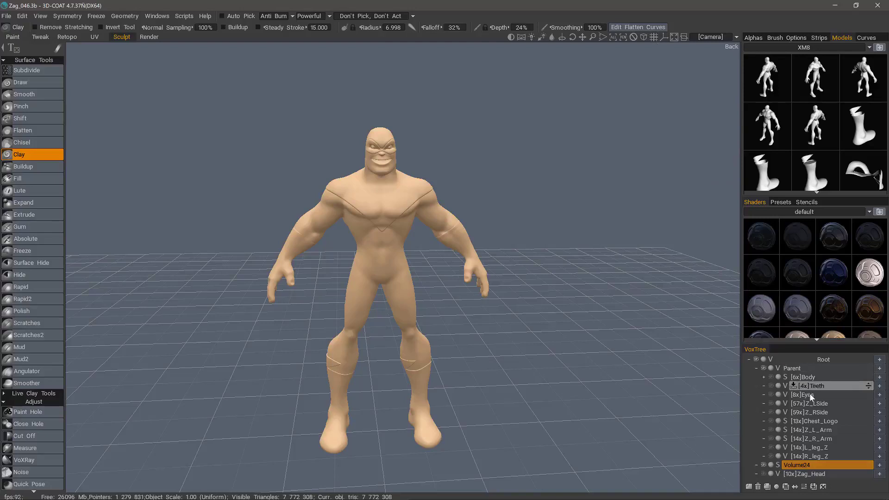
double_click(803, 467)
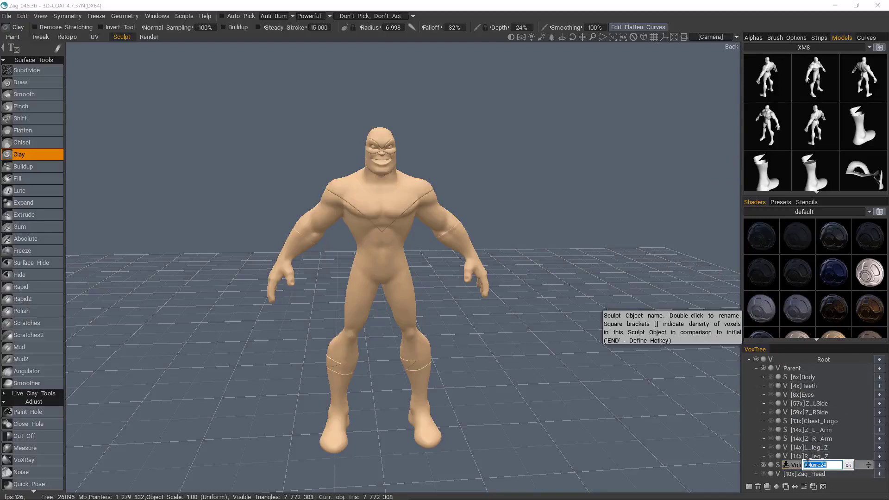
text(ZagNew)
key(Return)
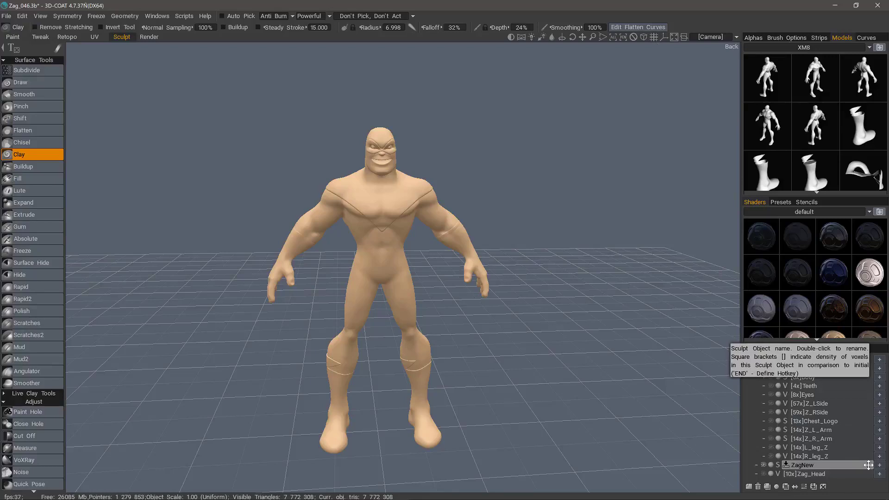
- Add the ZagNew object to the XM8 model library with a reduction percent of 50
drag(867, 465, 848, 153)
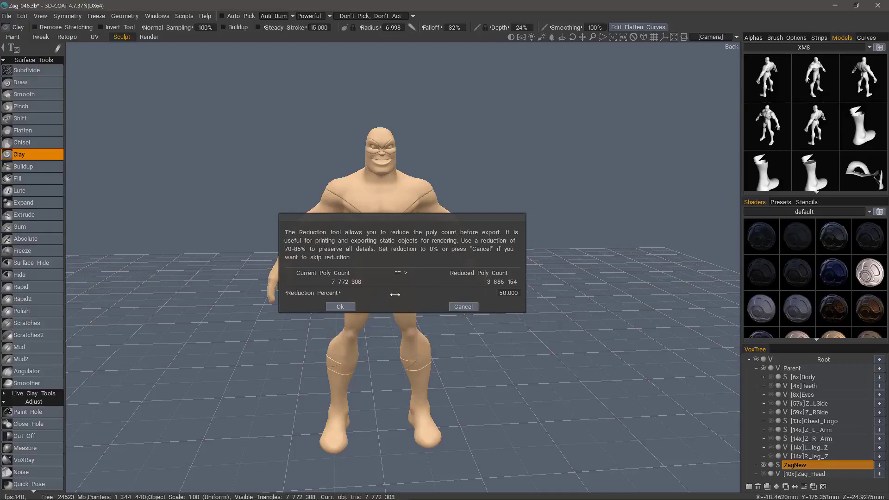
drag(404, 294, 337, 291)
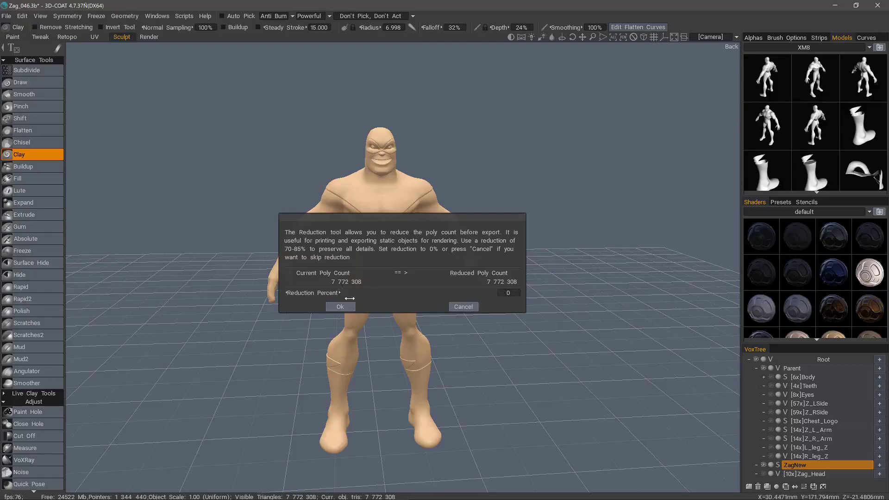
click(506, 293)
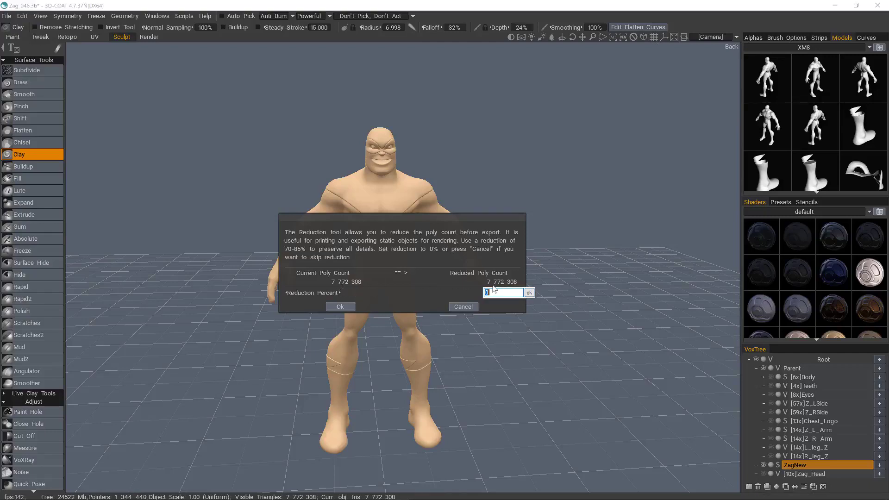
text(50)
key(Return)
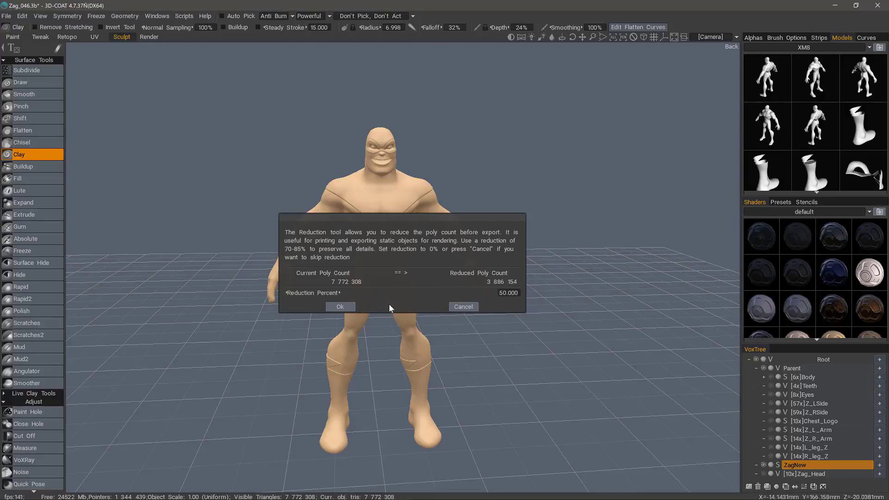
click(335, 307)
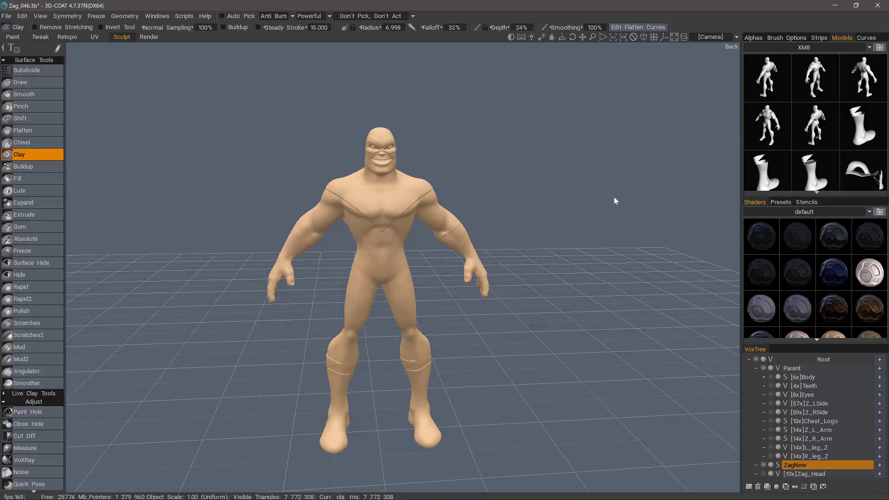
- Show the coordinate axes in the viewport
drag(260, 233, 265, 237)
click(664, 36)
drag(472, 352, 318, 294)
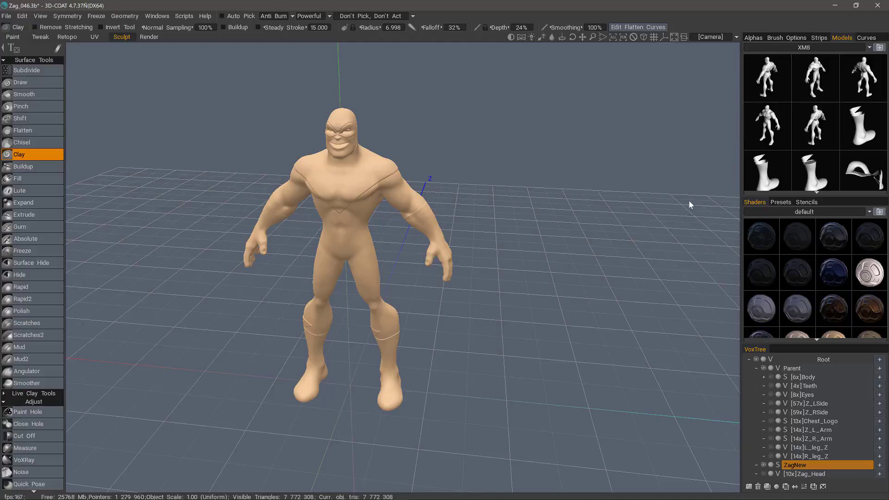
- Copy the left hand of the ZagNew figure with the Clone tool
double_click(806, 464)
right_drag(377, 234, 437, 229)
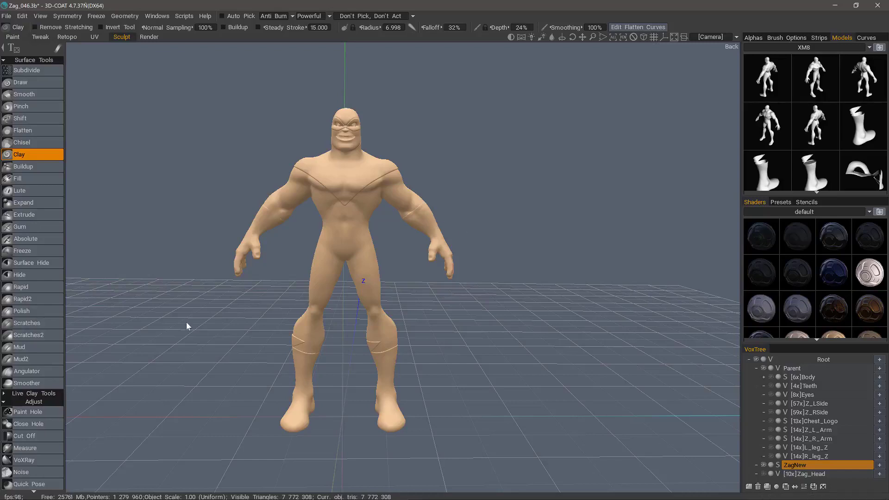
drag(43, 446, 73, 157)
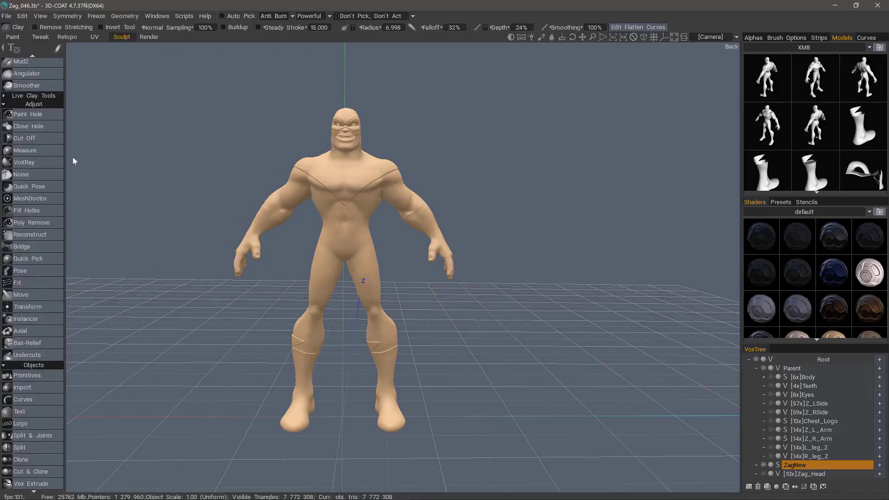
drag(49, 432, 49, 248)
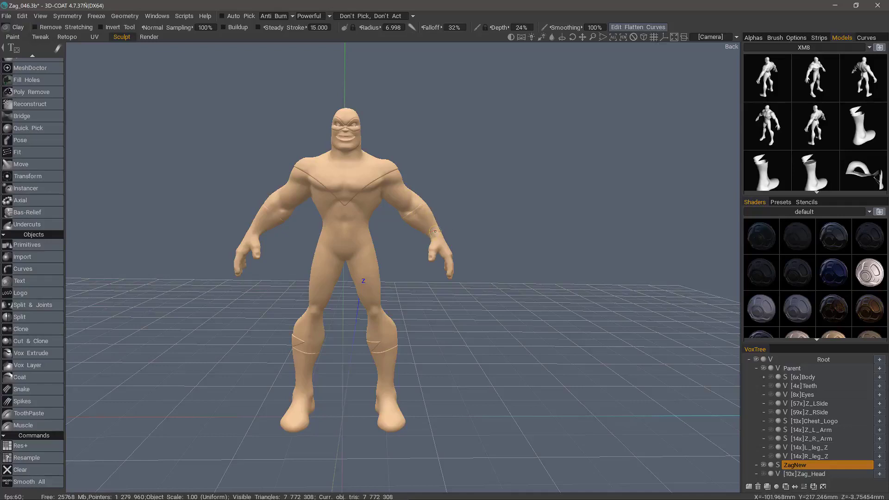
click(46, 329)
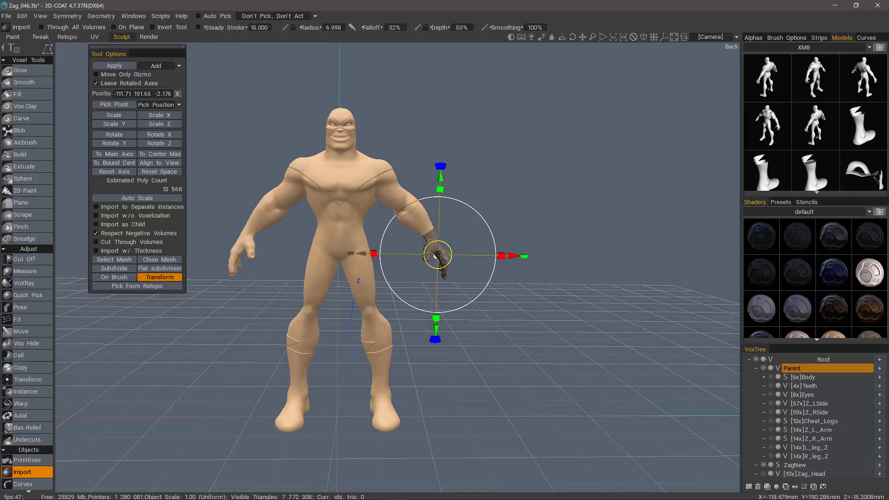
- Add a new layer beneath ZagNew and convert it to surface mode
click(794, 465)
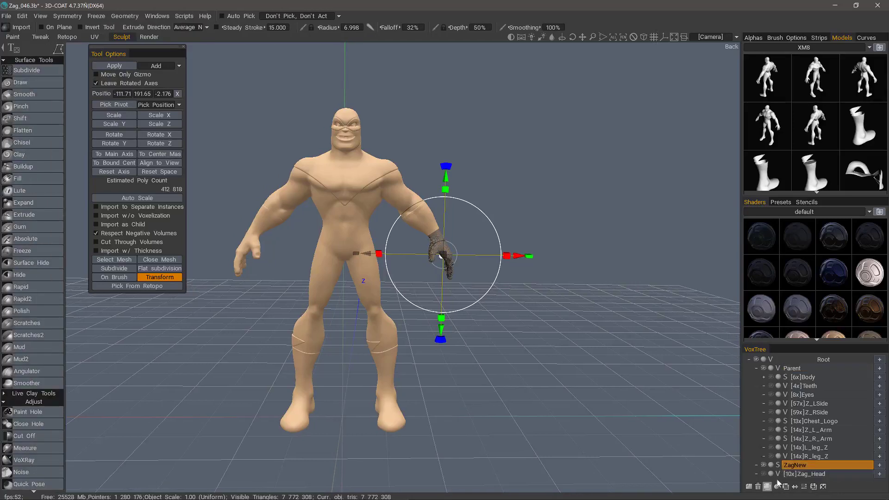
click(749, 486)
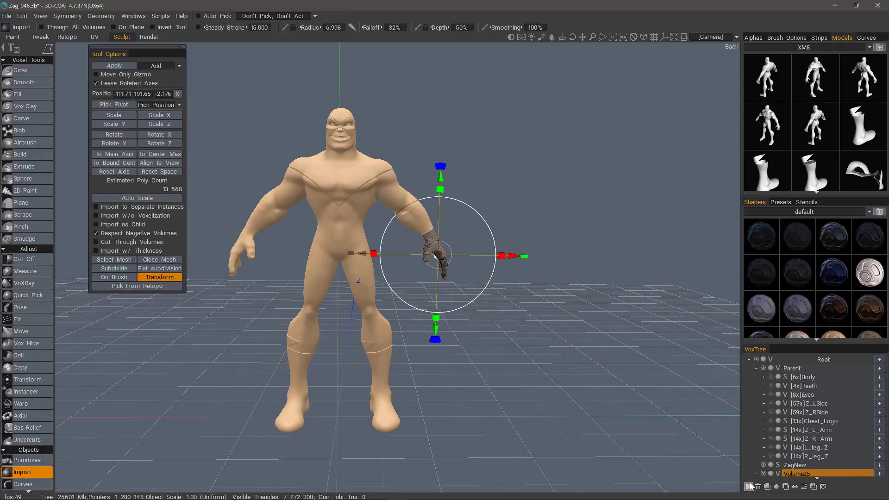
click(777, 473)
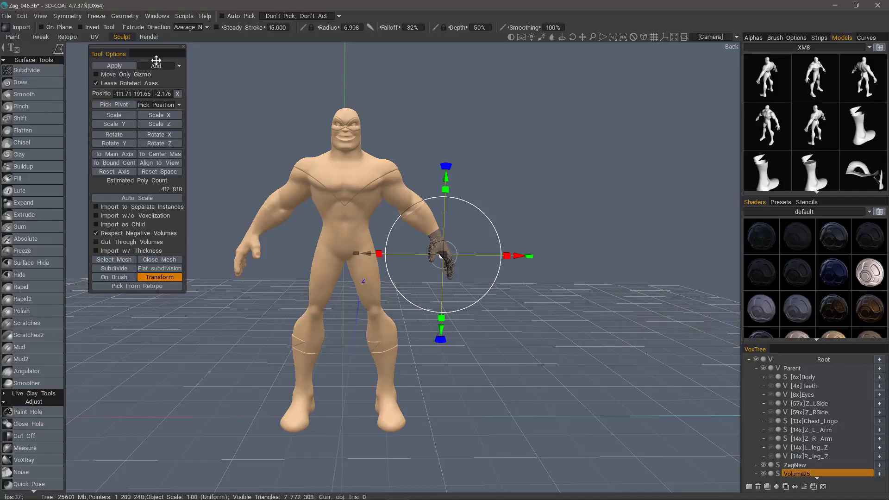
- Apply the cloned hand to the new layer without keeping its initial scale, and finish with the Draw tool active
click(118, 67)
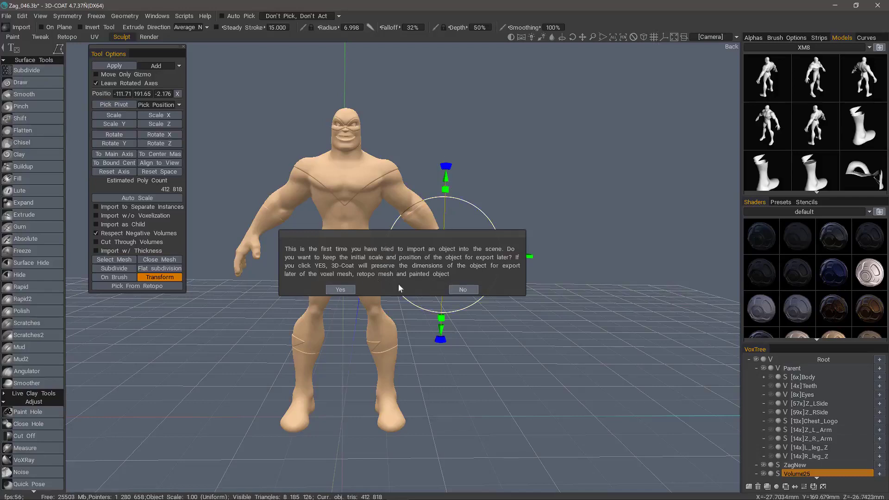
click(468, 289)
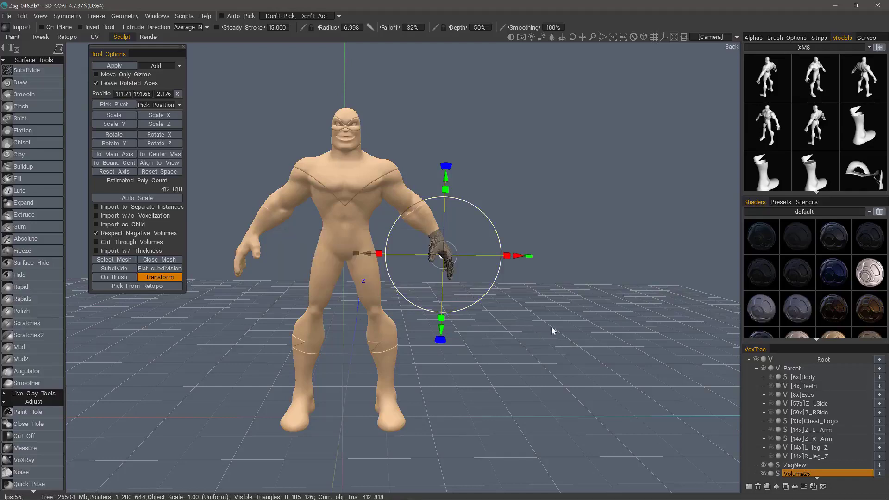
click(50, 84)
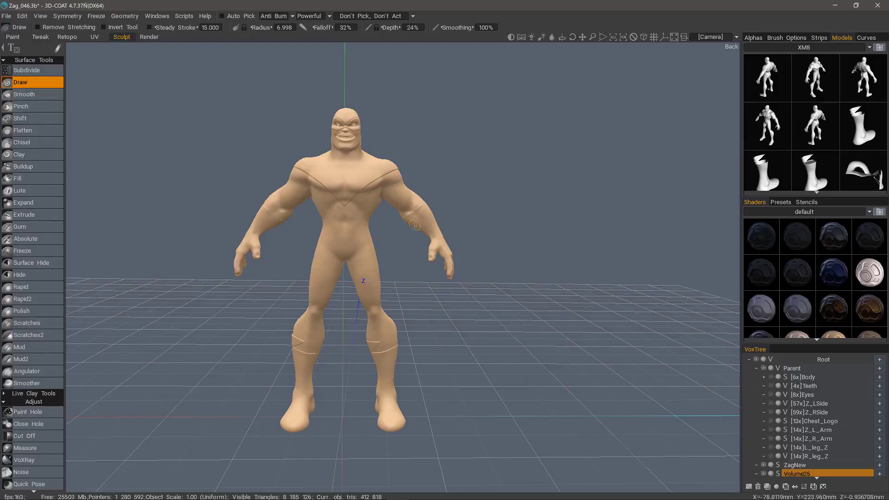
- Hide the ZagNew layer to inspect the cloned hand alone, and show the layer again
click(763, 464)
drag(538, 340, 740, 451)
click(762, 465)
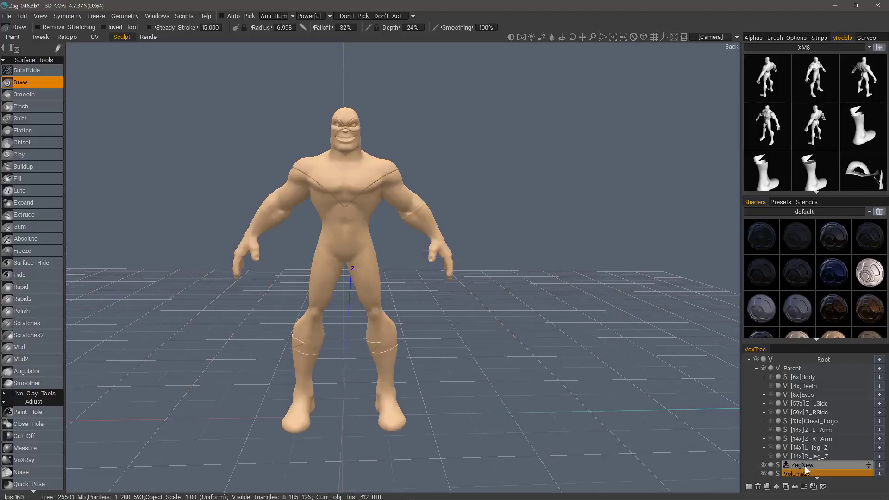
- Rename the cloned hand's layer to LHand
scroll(809, 456, down, 1)
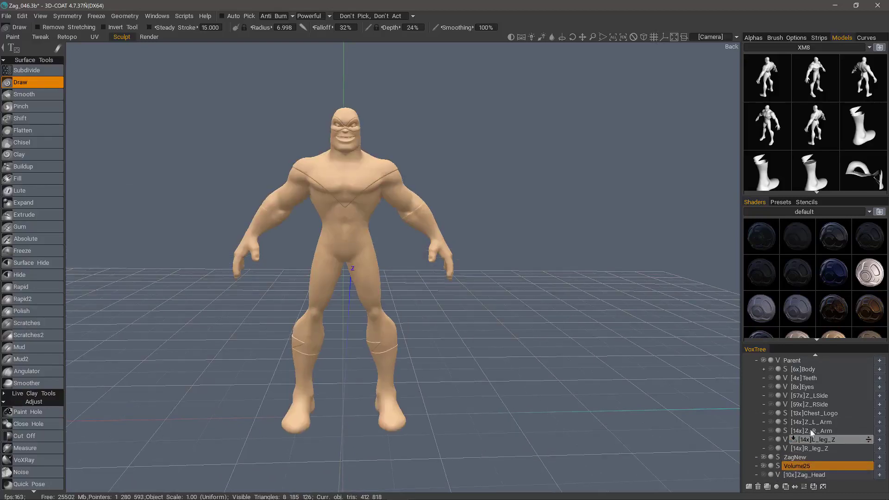
double_click(804, 465)
text(L)
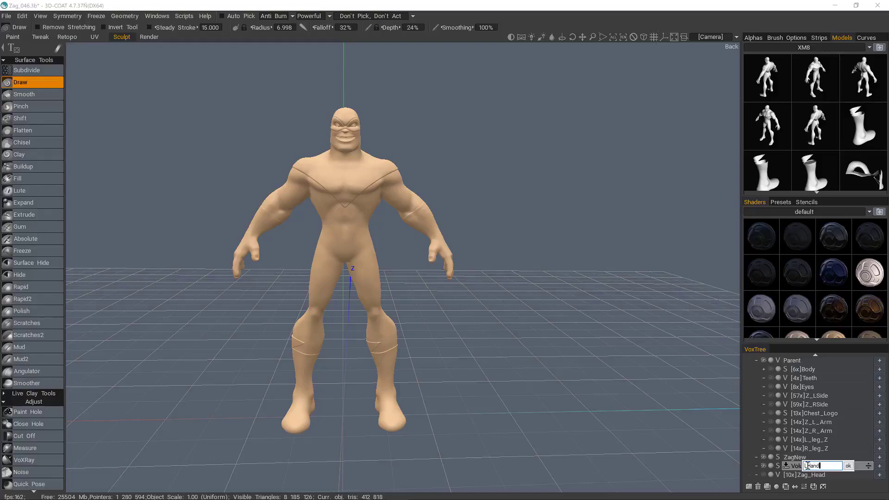
text(Hand)
key(Return)
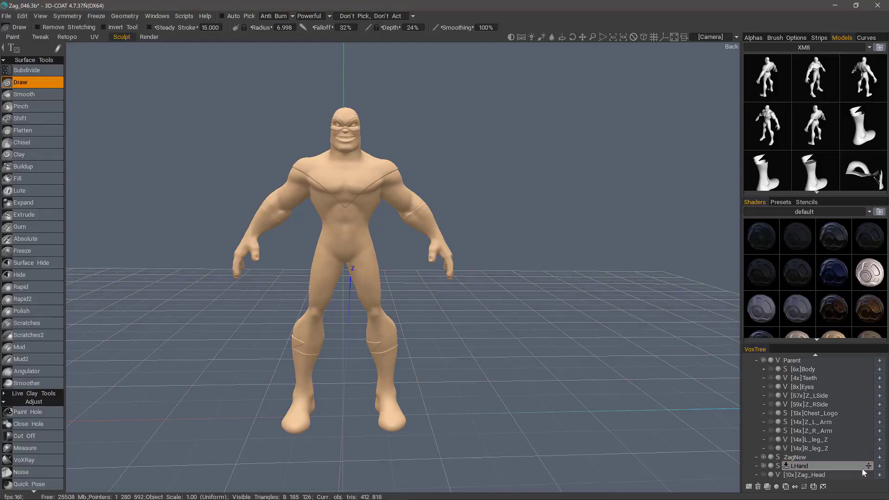
- Add the LHand object to the XM8 model library with polygon reduction, and check its thumbnail there
drag(866, 466, 838, 175)
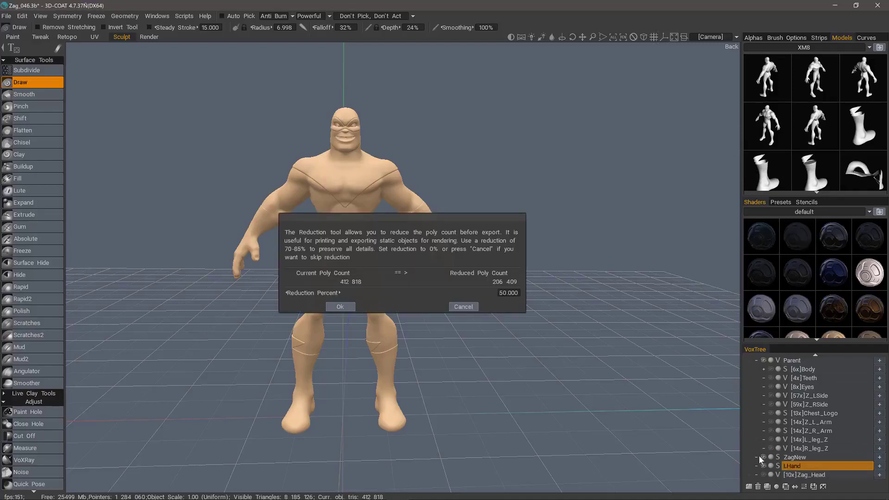
drag(419, 293, 402, 293)
click(340, 306)
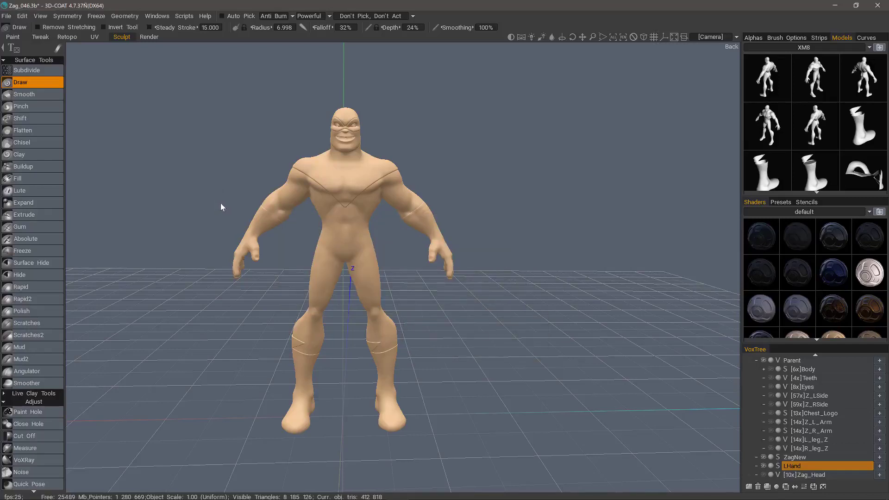
scroll(806, 80, down, 5)
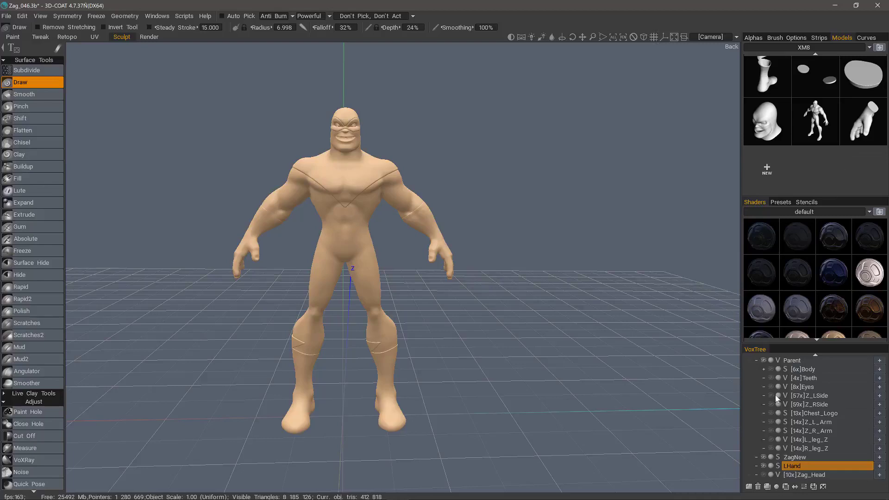
- Hide the ZagNew and LHand layers, and briefly show Zag_Head to inspect it on its own
click(763, 457)
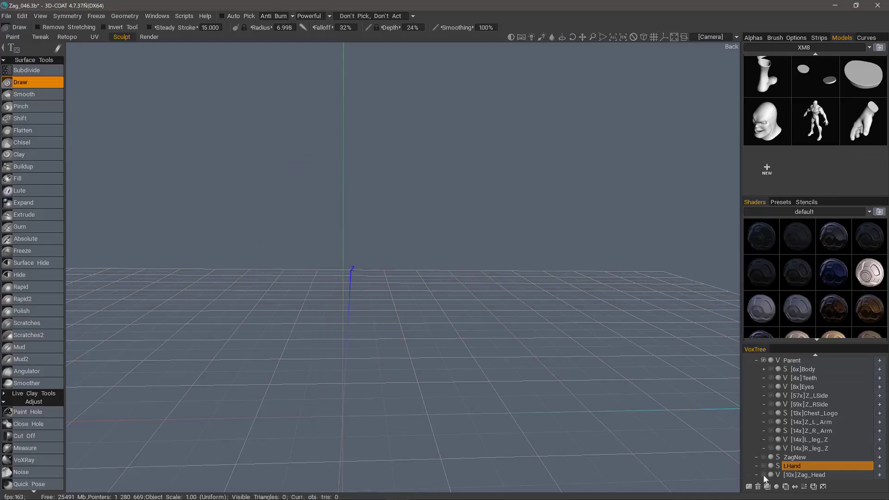
click(763, 475)
drag(315, 169, 590, 288)
click(762, 475)
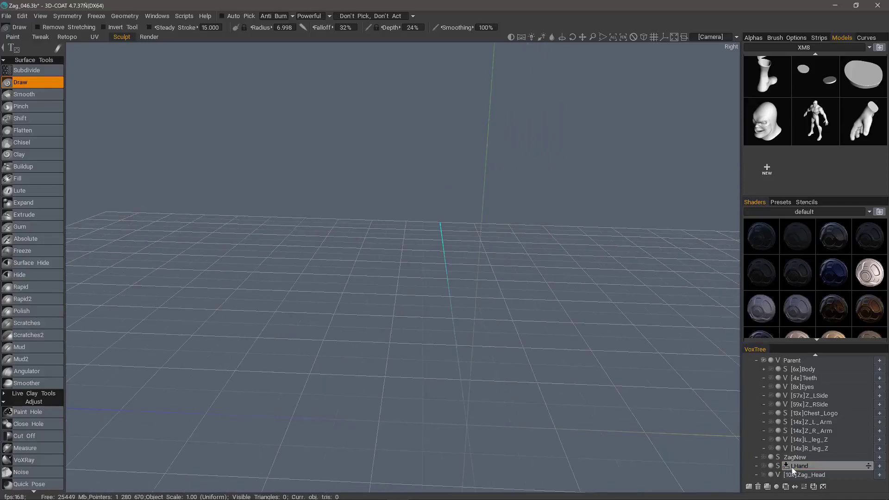
- Add a new empty layer beneath LHand
click(749, 487)
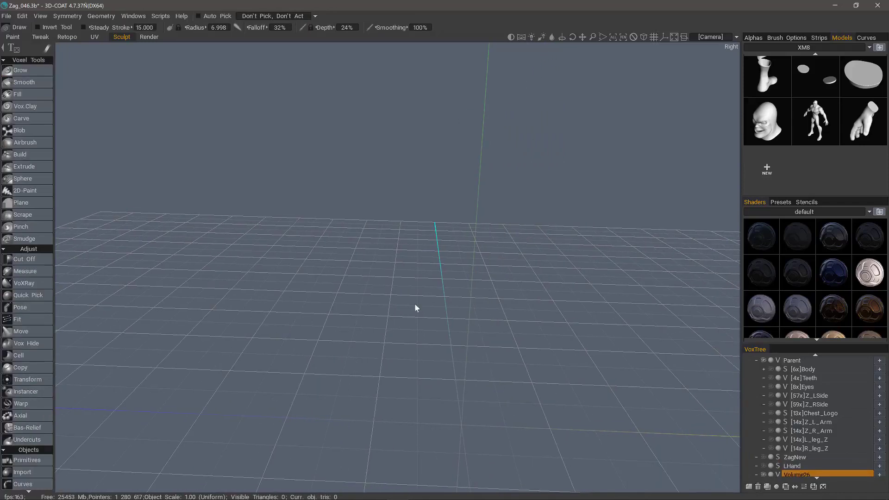
- Switch the new empty Volume26 layer to surface mode and load the full-body figure from the XM8 library for import
drag(415, 307, 365, 319)
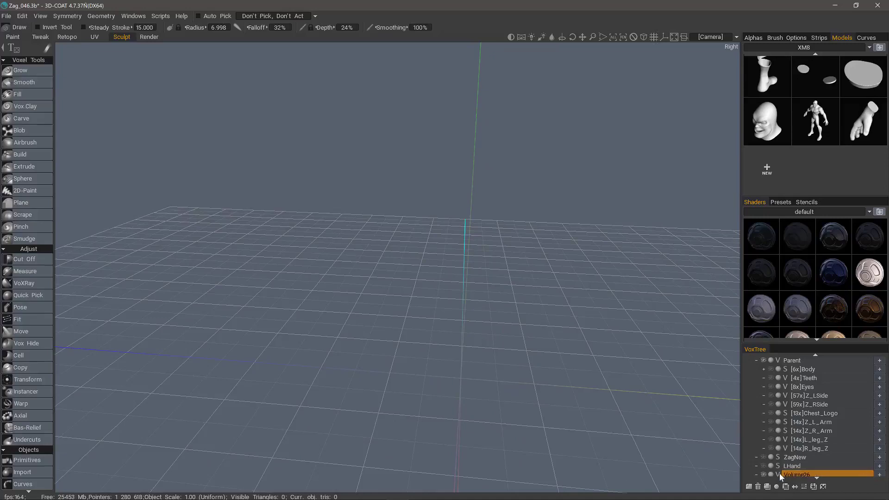
click(780, 475)
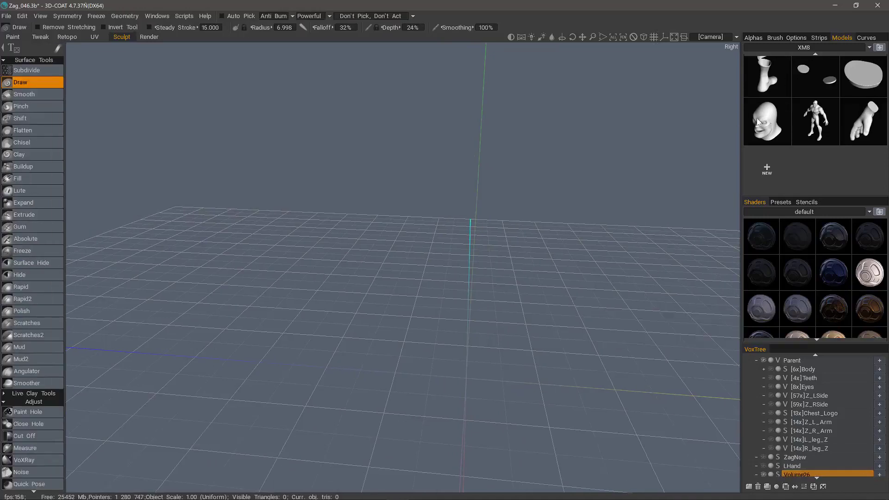
click(818, 120)
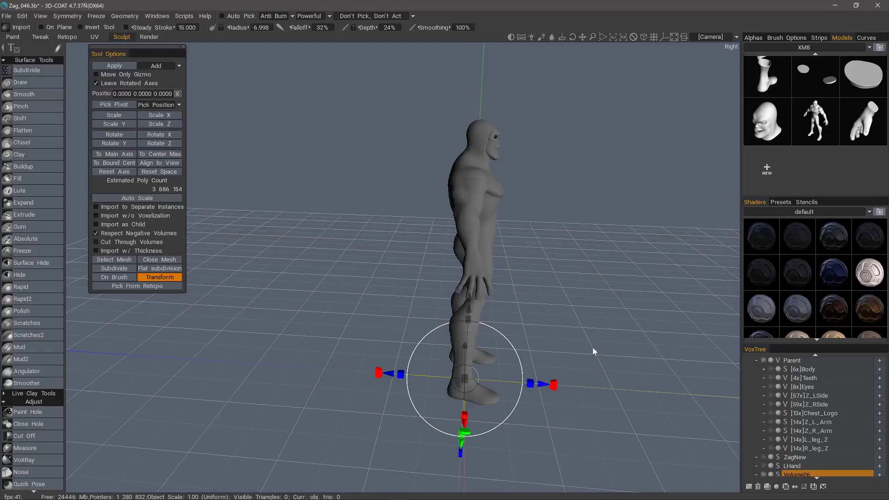
drag(593, 349, 562, 351)
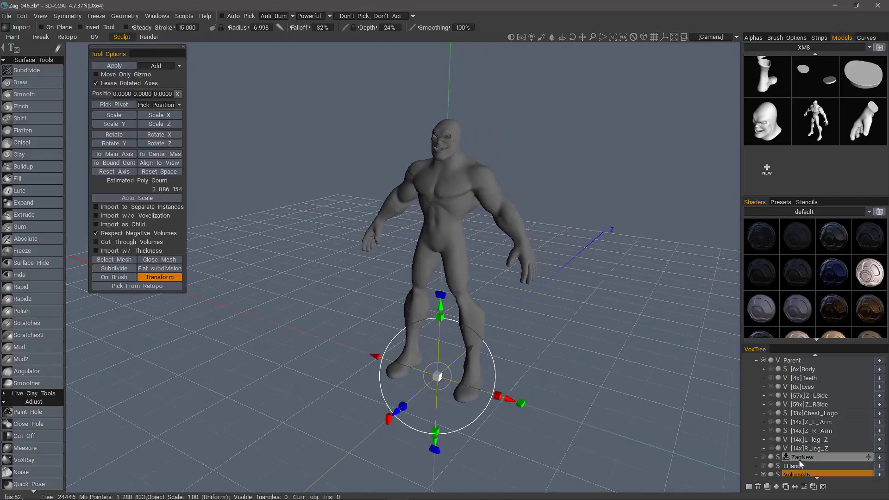
- Show and select the ZagNew layer to compare the original sculpt with the import preview from several angles
scroll(762, 453, down, 1)
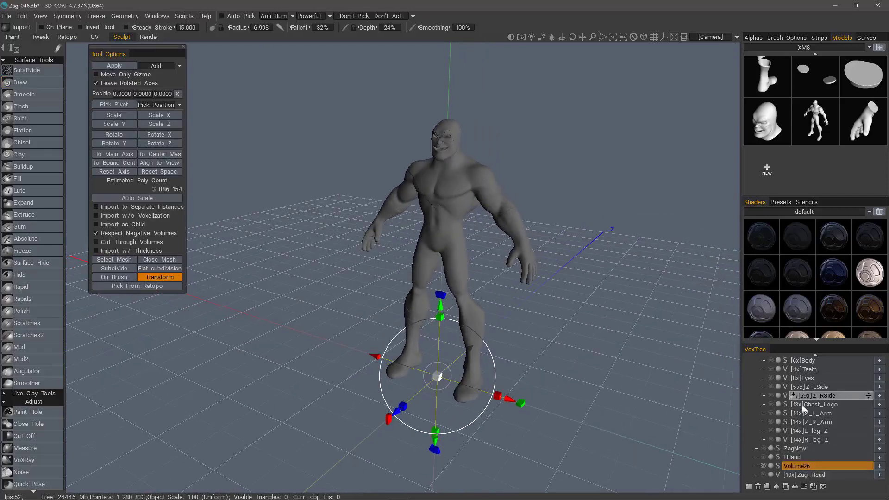
click(763, 448)
click(799, 448)
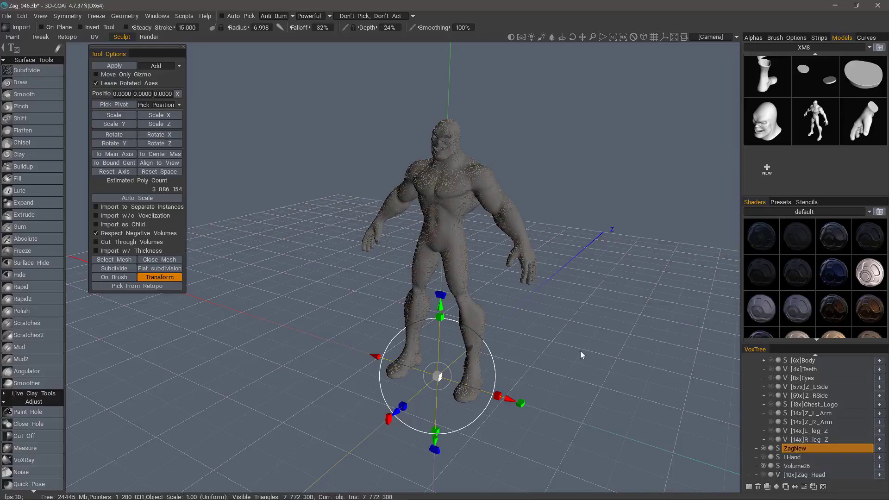
drag(580, 351, 530, 340)
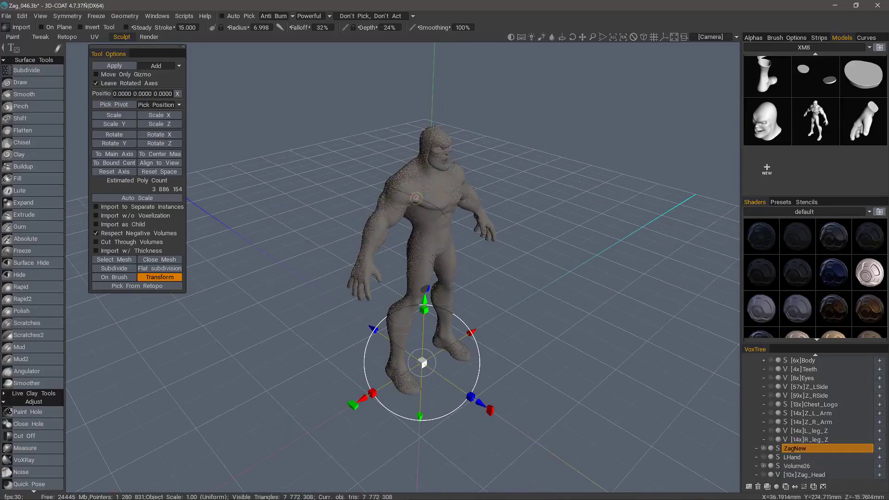
drag(416, 198, 387, 279)
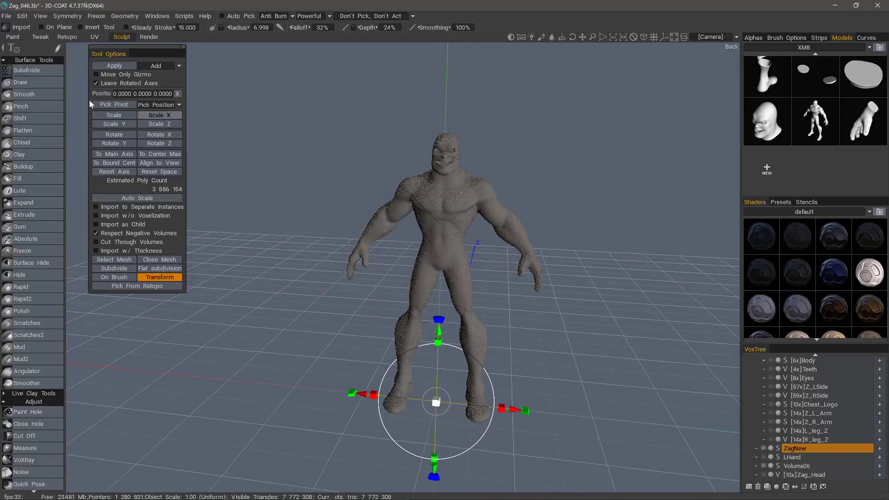
- Apply the full-body import to the Volume26 layer and return to the Draw tool
click(799, 466)
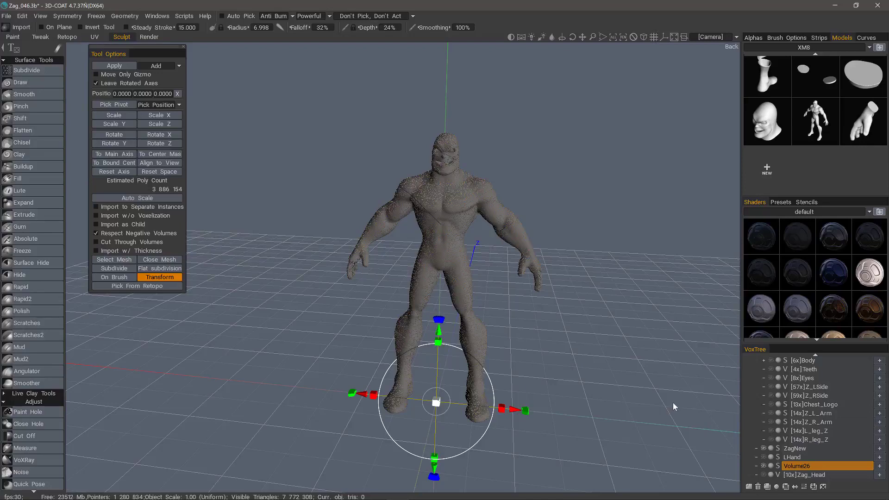
key(Return)
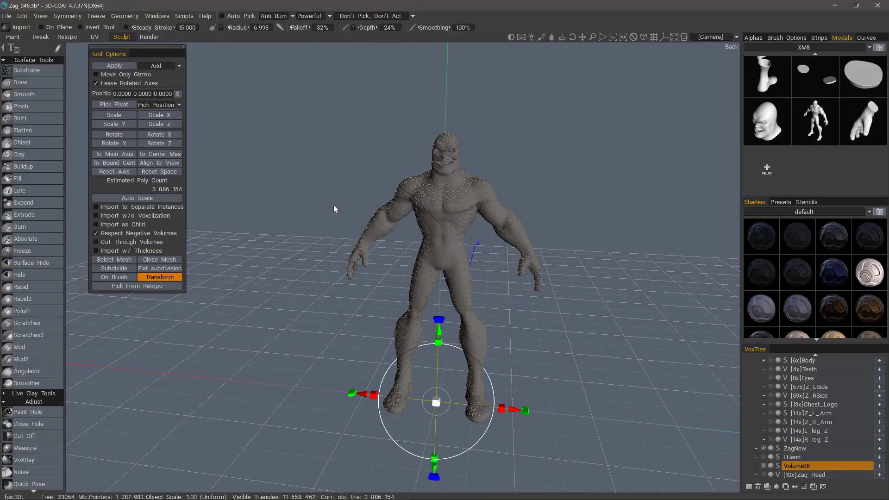
click(43, 82)
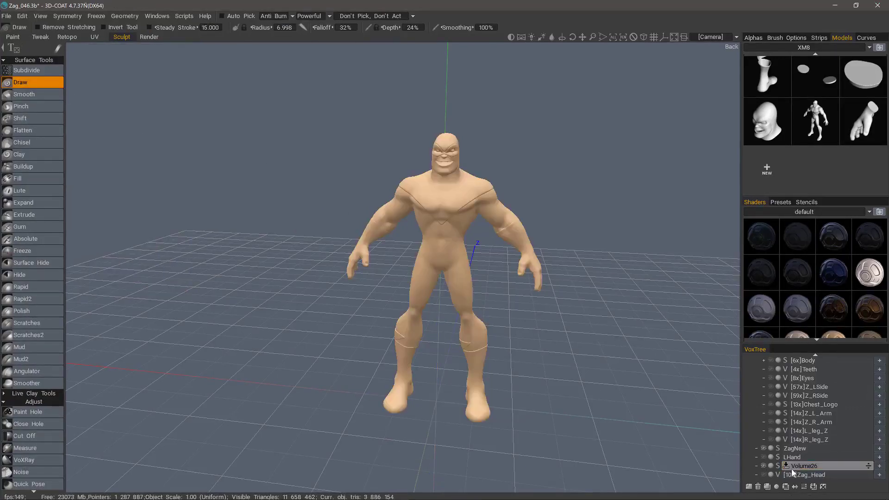
- Toggle the visibility of Volume26 and ZagNew to compare the imported copy with the original, leaving both layers shown
click(764, 466)
click(763, 449)
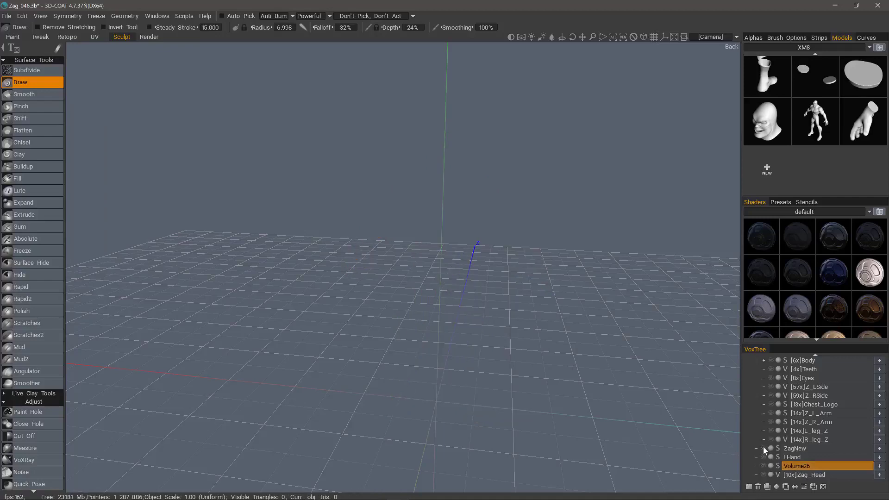
click(763, 448)
click(764, 465)
click(763, 448)
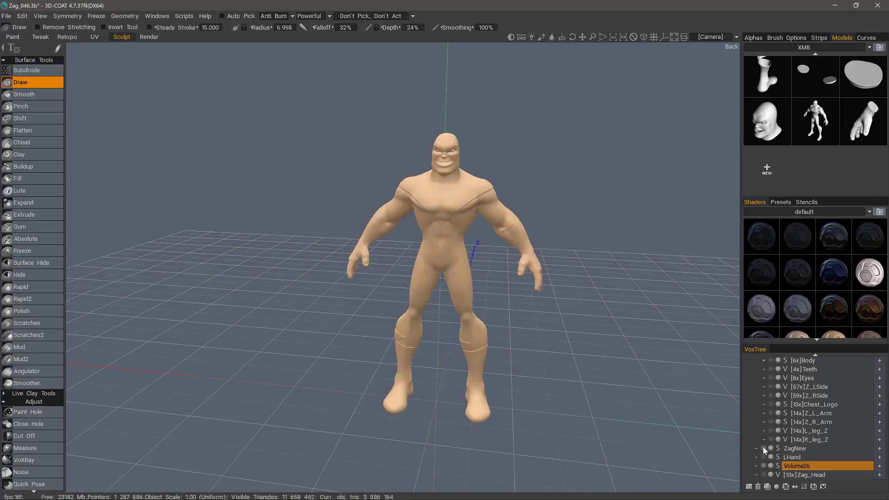
click(763, 448)
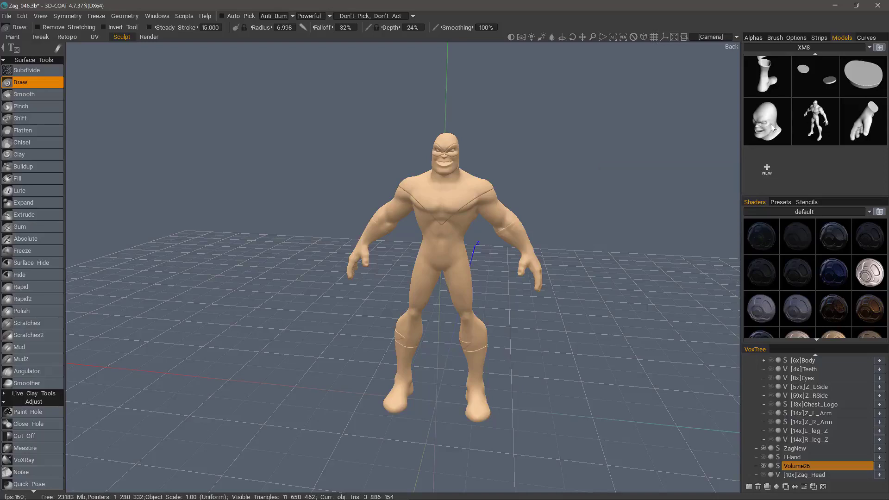
mouse_move(772, 128)
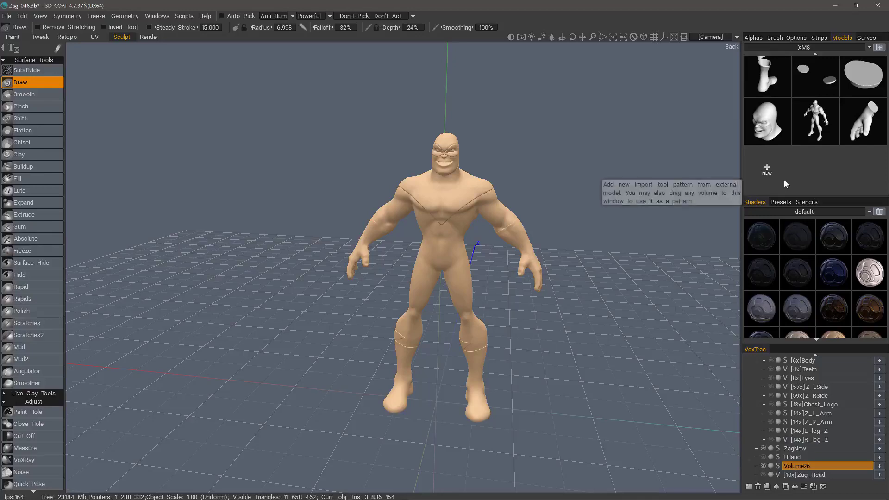